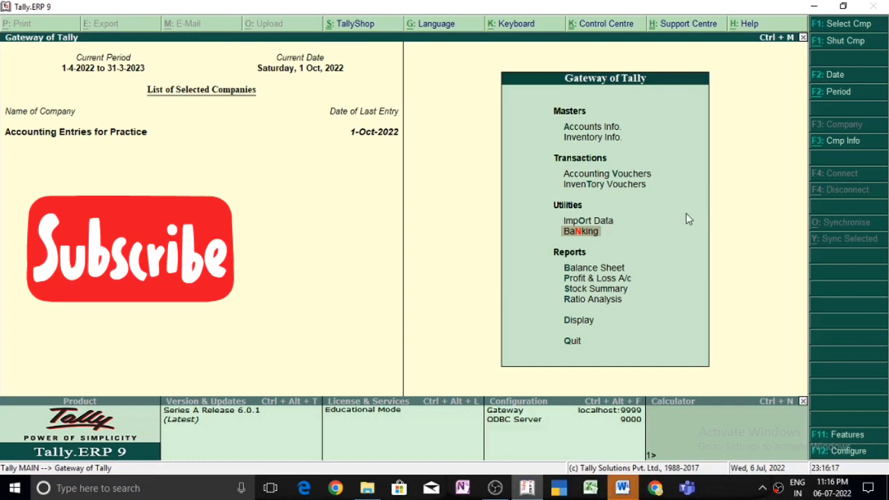
click(587, 234)
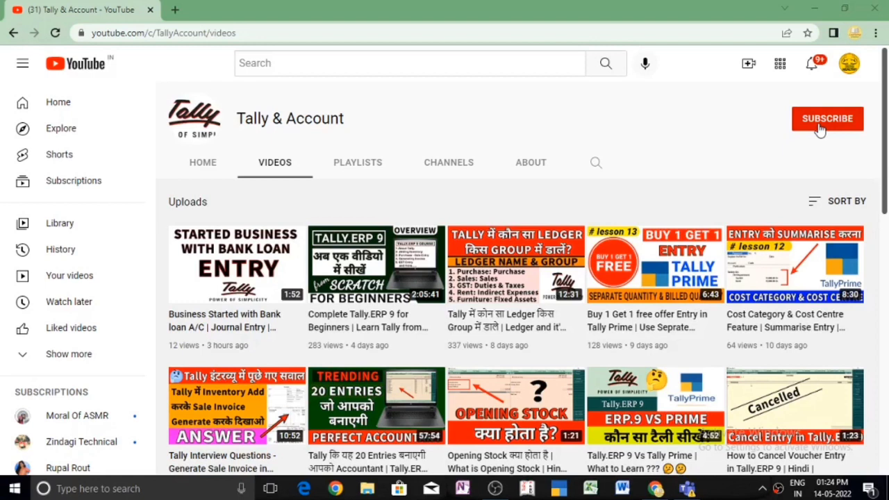
Step: On YouTube, subscribe to the Tally & Account channel and set its notifications to All
click(820, 129)
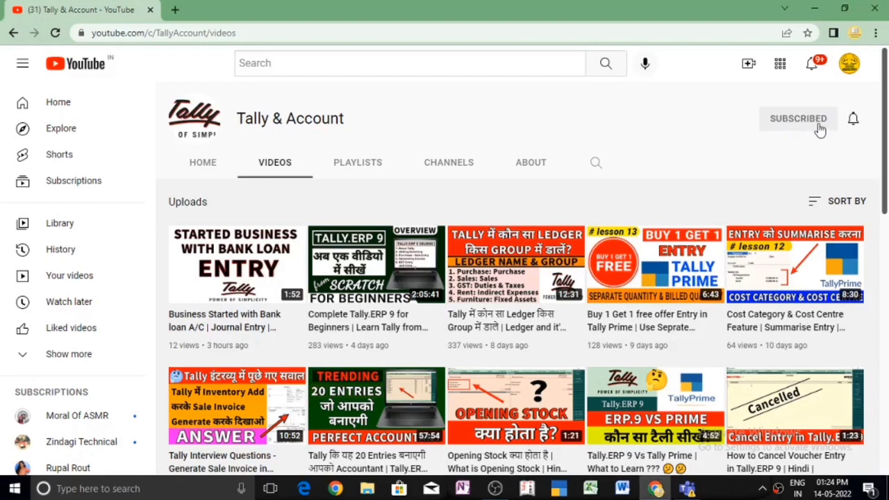
click(856, 123)
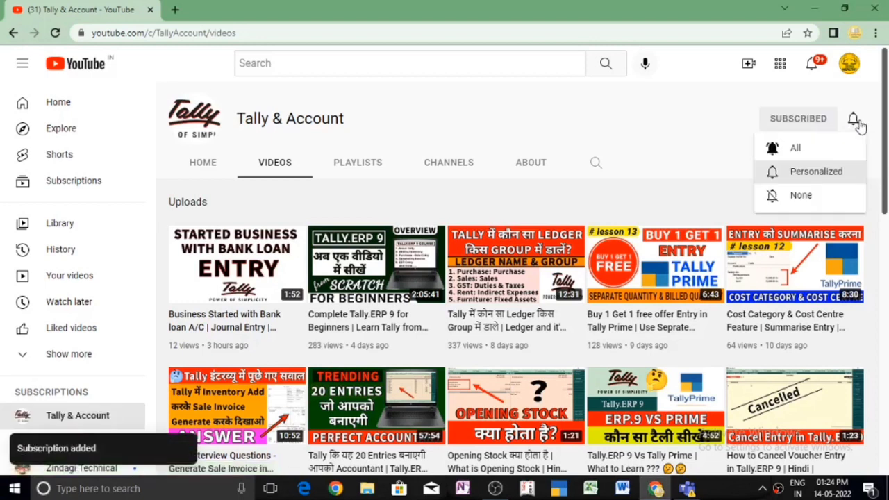
click(823, 150)
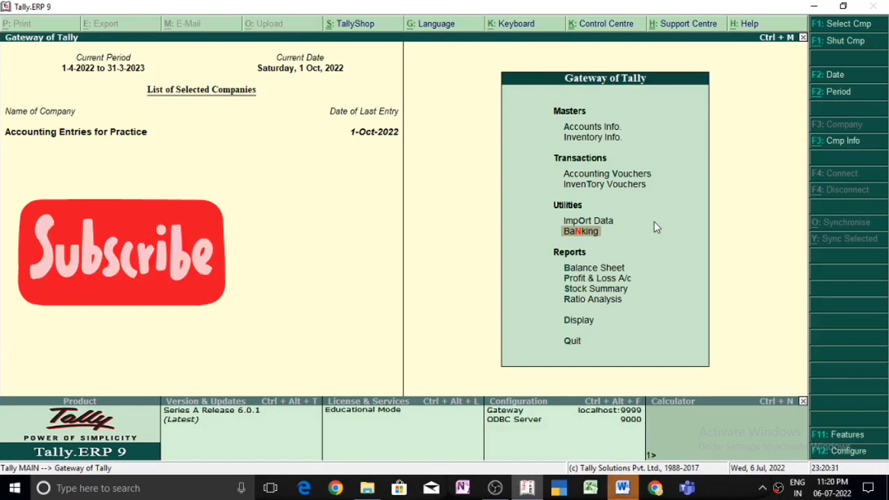
Step: In Tally.ERP 9, go to the Account Books reports under Display
key(Up)
key(Up)
key(Up)
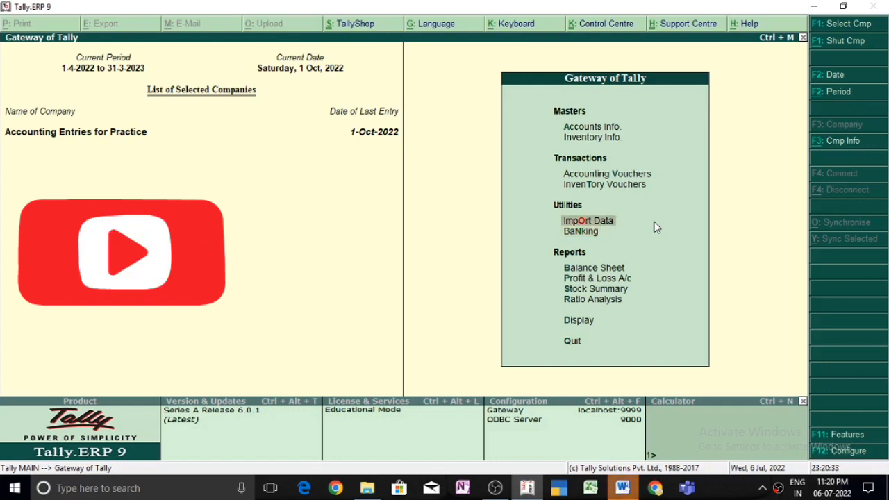
key(Down)
key(Down)
key(Down)
key(Down)
key(Down)
key(Down)
key(Down)
key(Down)
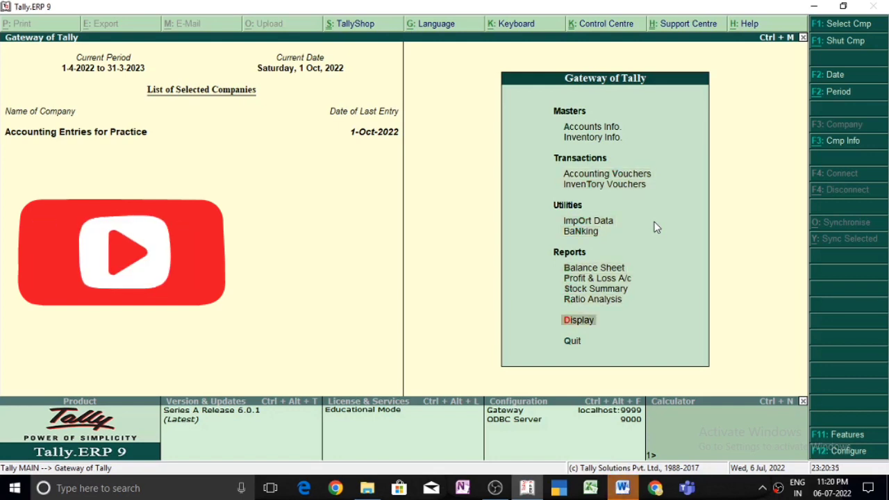
key(Return)
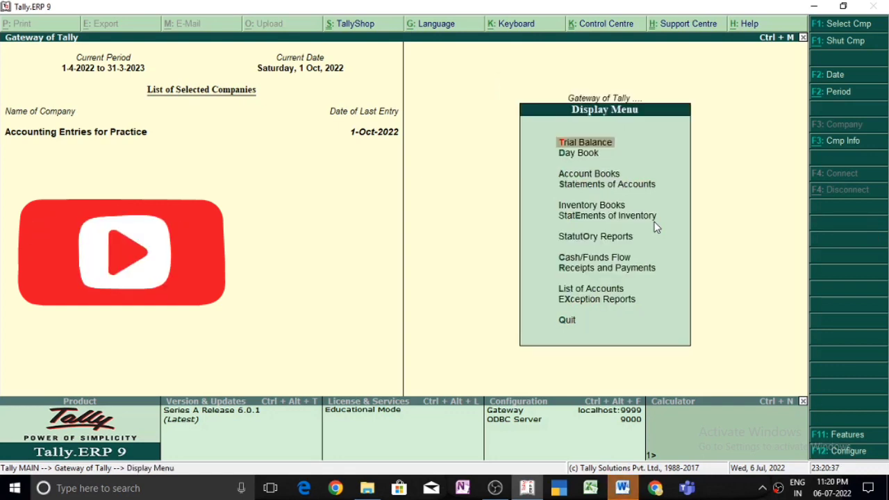
key(Down)
key(Down)
key(Down)
key(Up)
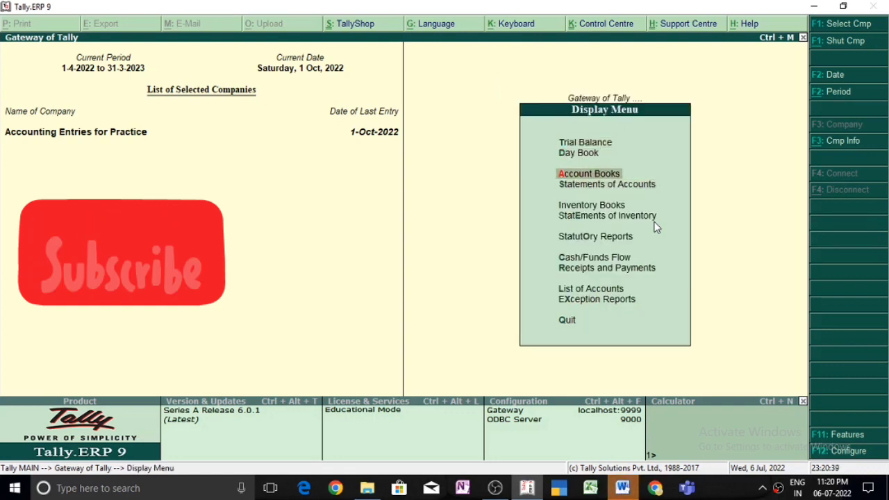
key(Return)
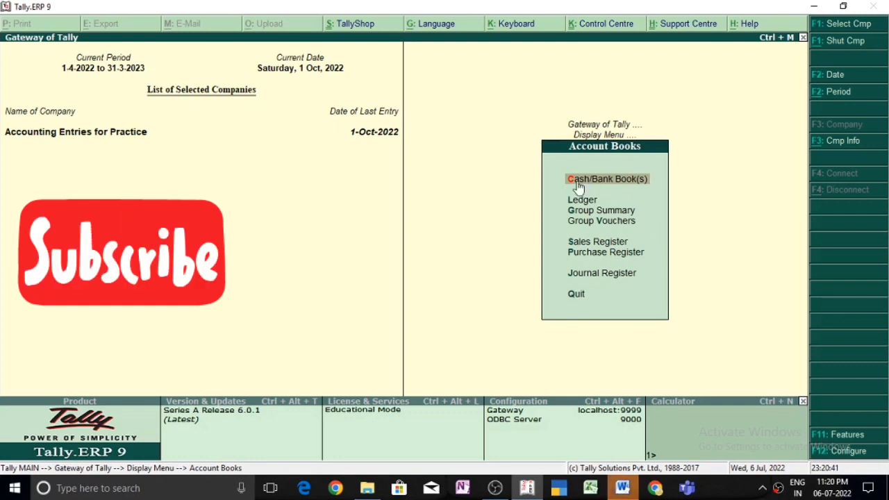
Step: View the closing balances of Cash and SBI Bank A/c in the Cash/Bank Book summary, and return to the Gateway of Tally
click(637, 180)
key(Down)
key(Down)
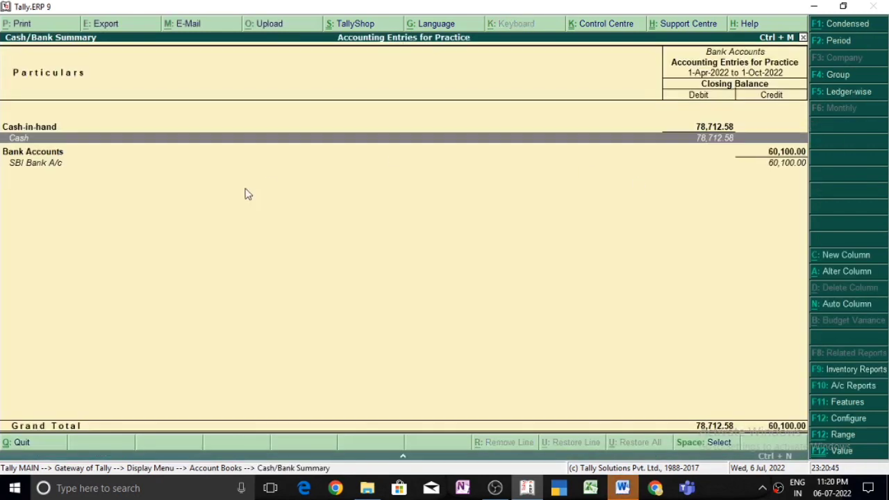
key(Down)
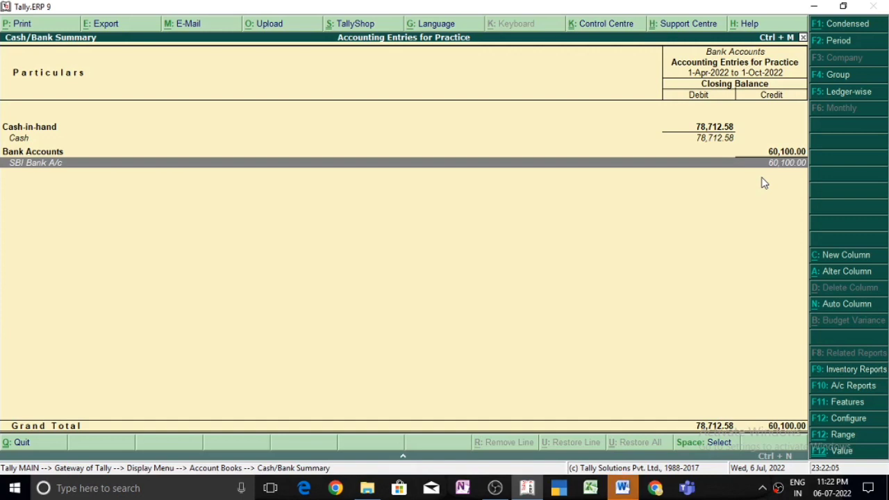
key(Escape)
key(Escape)
key(Escape)
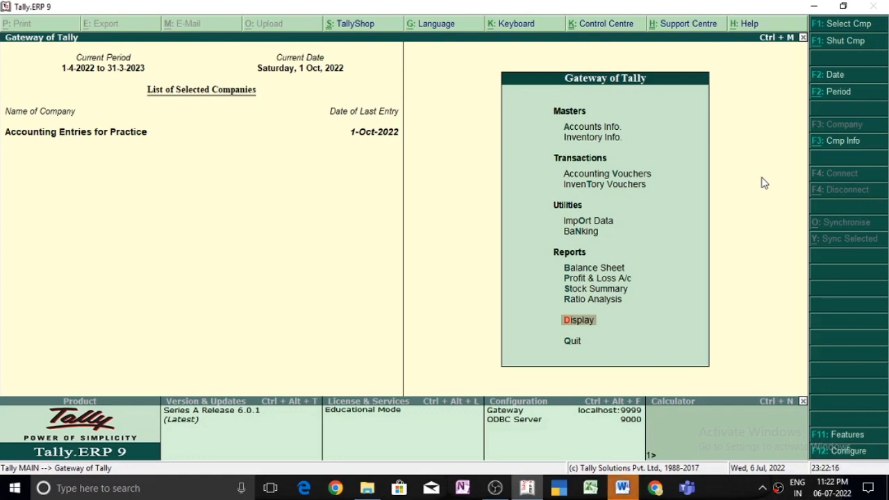
Step: Open the Banking Configuration settings
key(F12)
key(Down)
key(Down)
key(Down)
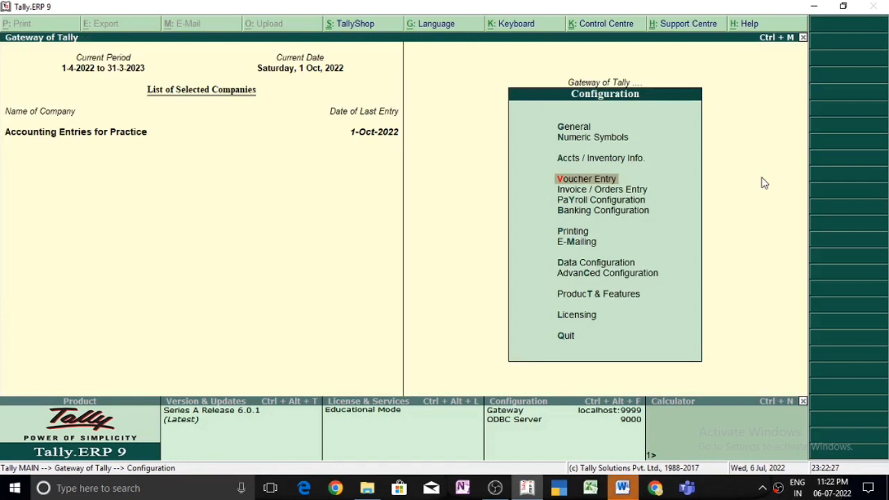
key(Down)
key(Down)
key(Down)
key(Return)
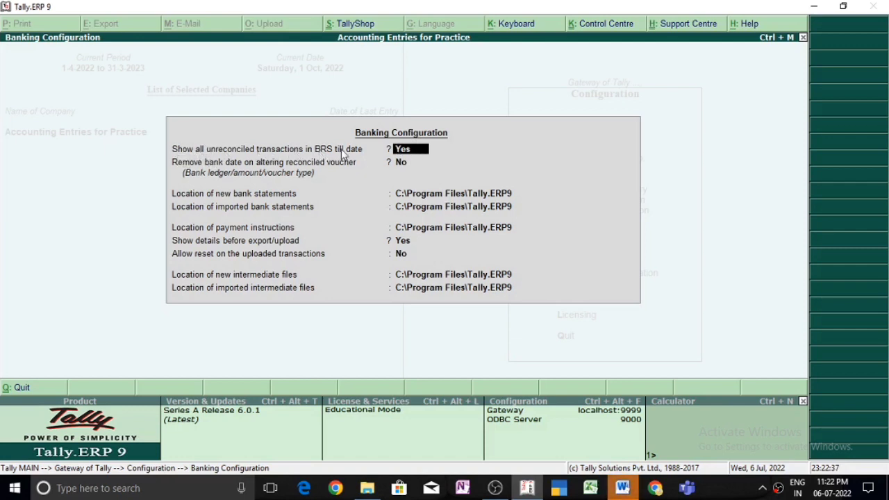
Step: Set removal of the bank date on altering a reconciled voucher to Yes, and save the banking configuration
key(Return)
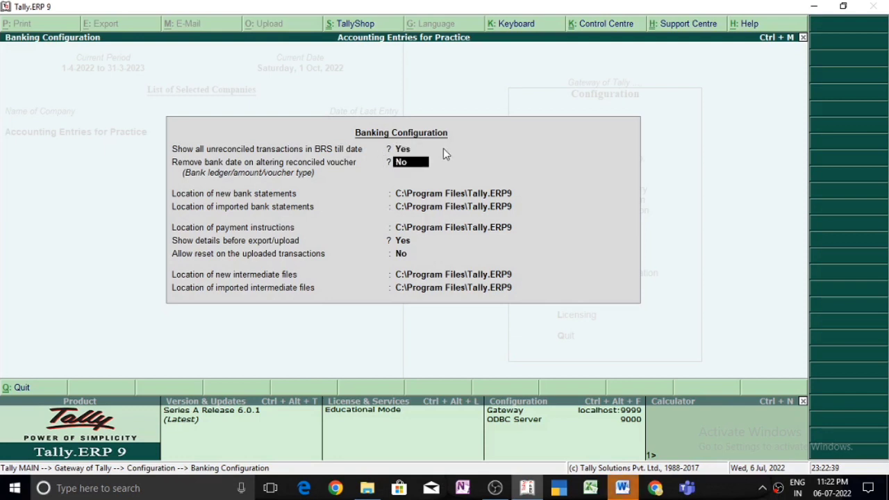
text(y)
key(Return)
key(Return)
key(Return)
key(Return)
key(Return)
key(Return)
key(Return)
key(Return)
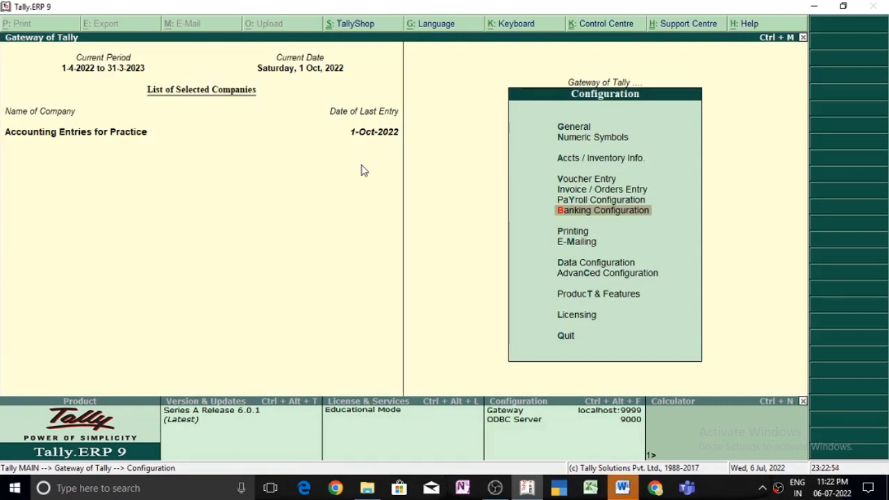
key(Escape)
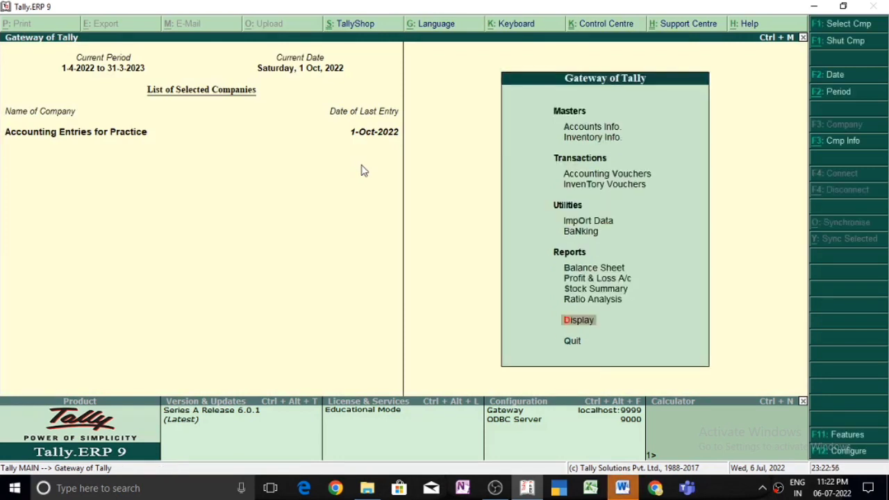
Step: Open the bank reconciliation statement for the SBI Bank A/c ledger
key(Down)
key(Down)
key(Down)
key(Down)
key(Down)
key(Down)
key(Down)
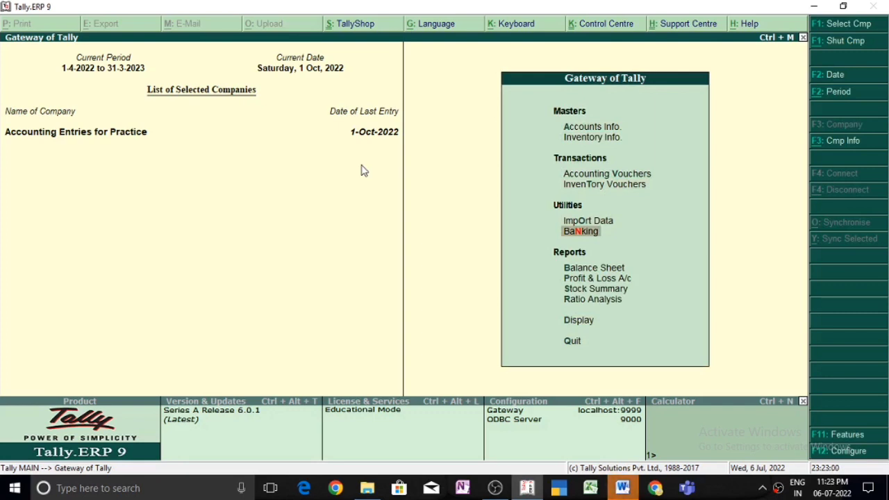
key(Return)
key(Down)
key(Down)
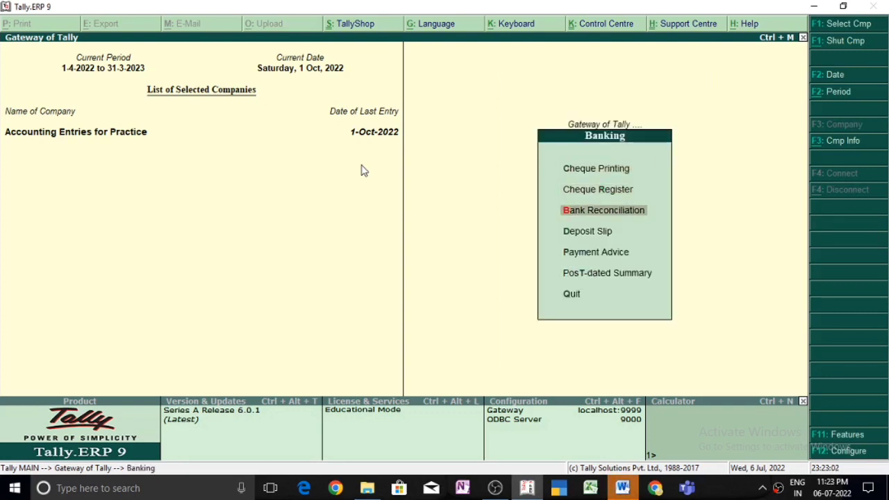
key(Return)
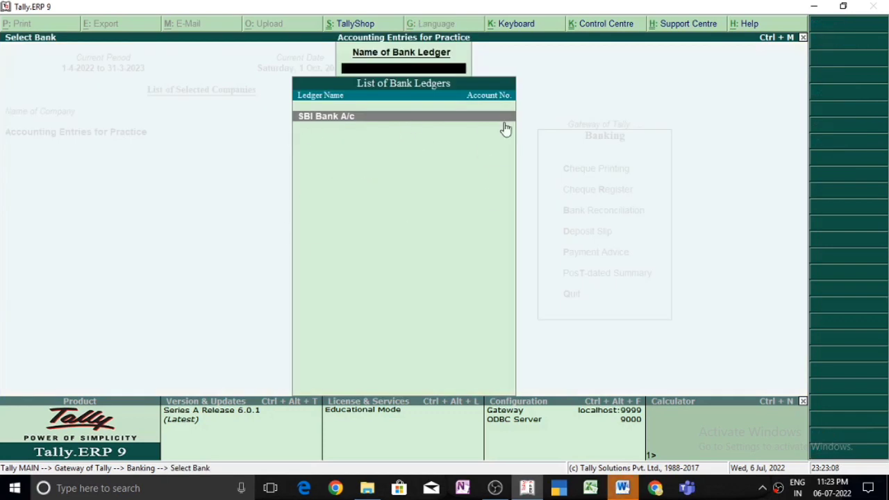
key(Return)
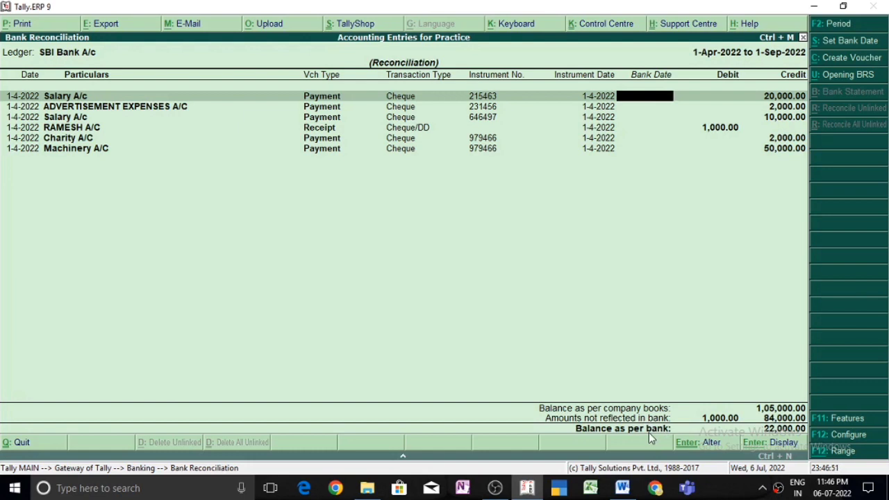
Step: Switch to the BRS document in Word and correct the employee's misspelled first name in the Rs 15000 salary journal entry
click(622, 487)
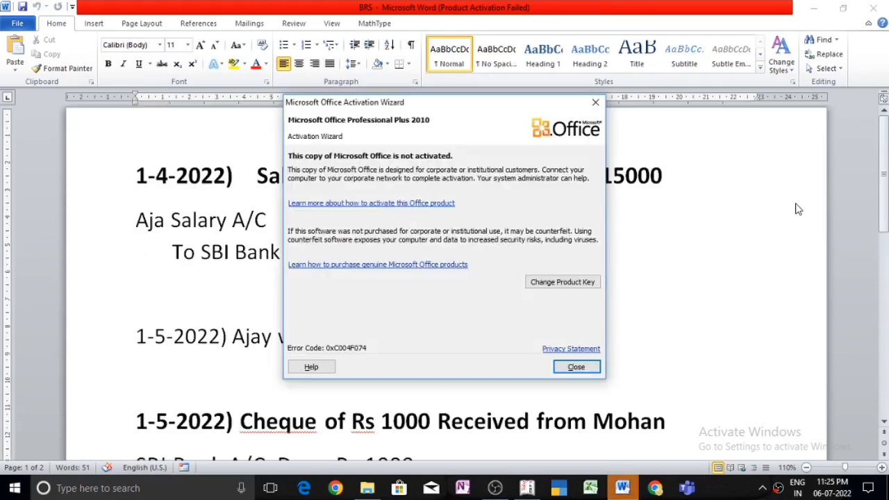
click(576, 365)
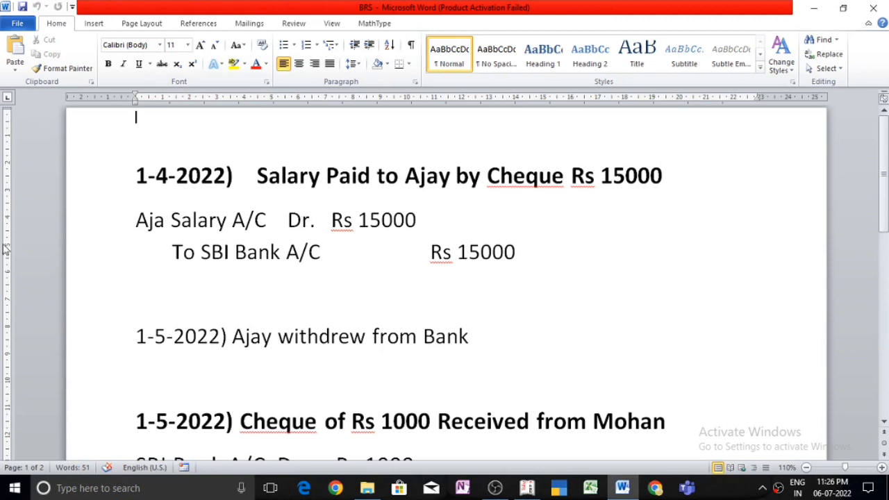
click(164, 226)
text(y)
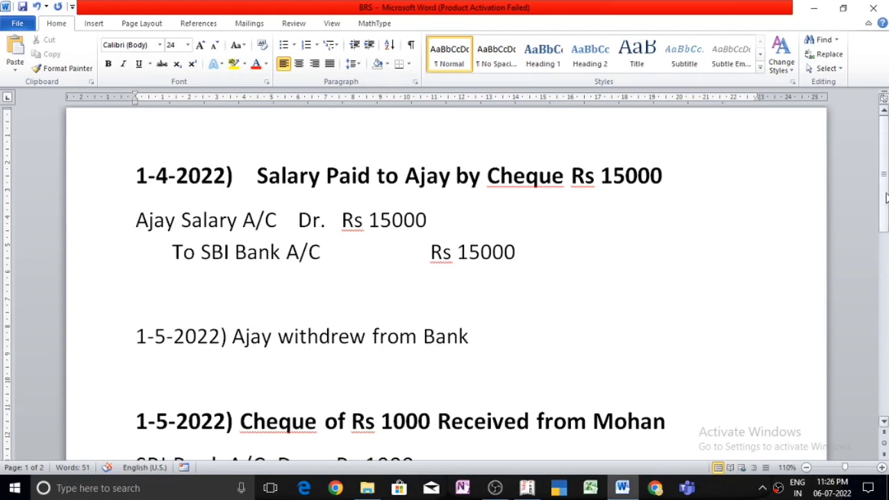
Step: Review the example journal entries for the salary cheque of Rs 15000 and the received cheque of Rs 1000
drag(886, 198, 886, 198)
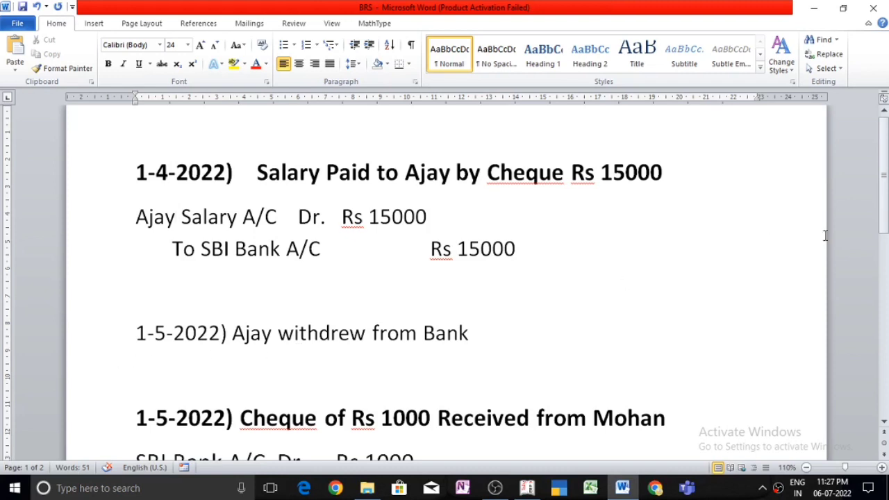
click(885, 192)
drag(885, 192, 886, 258)
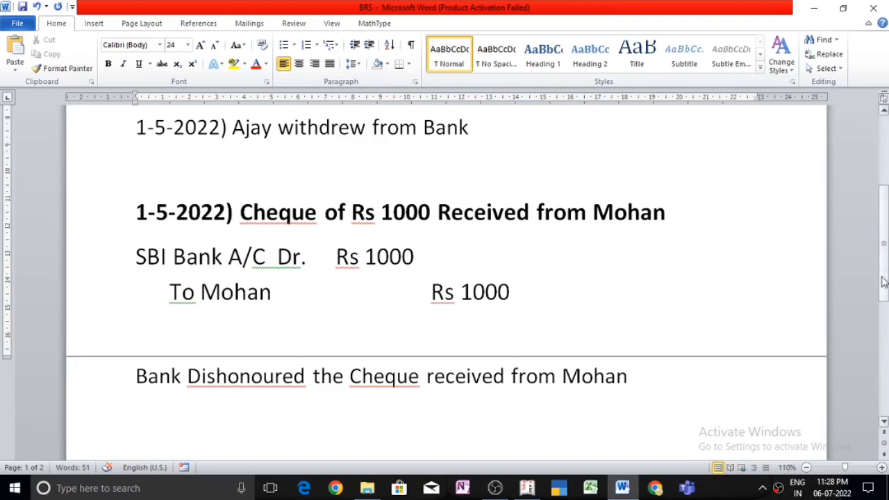
drag(882, 279, 882, 231)
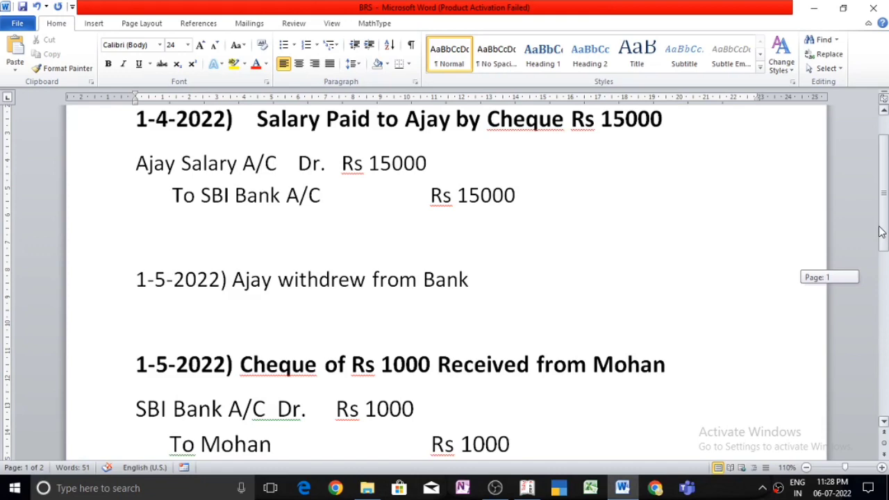
drag(881, 232, 881, 264)
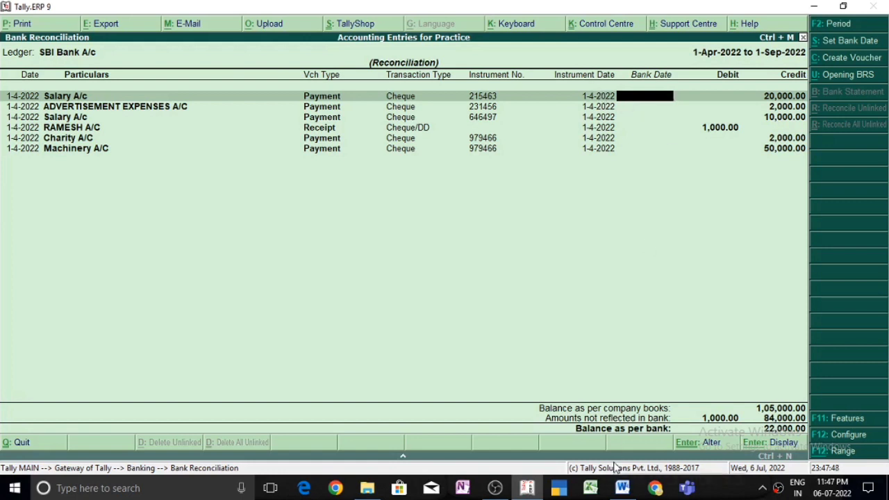
click(622, 488)
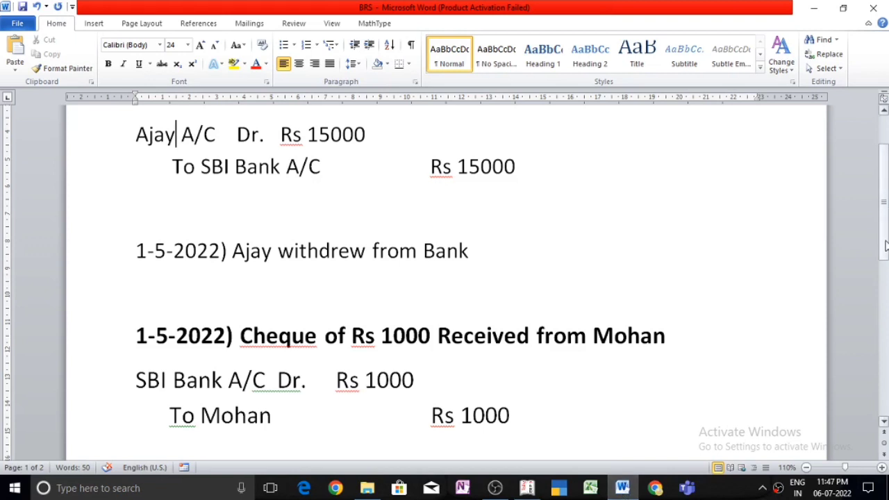
drag(884, 237, 884, 185)
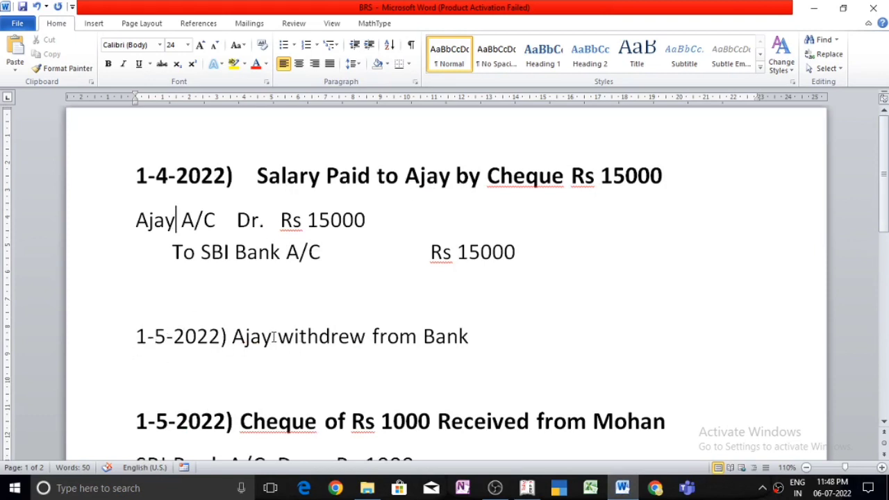
Step: Back in Tally.ERP 9, set the bank date to 1-5-2022 for the 20,000 Salary A/c and ADVERTISEMENT EXPENSES A/C payments
click(527, 488)
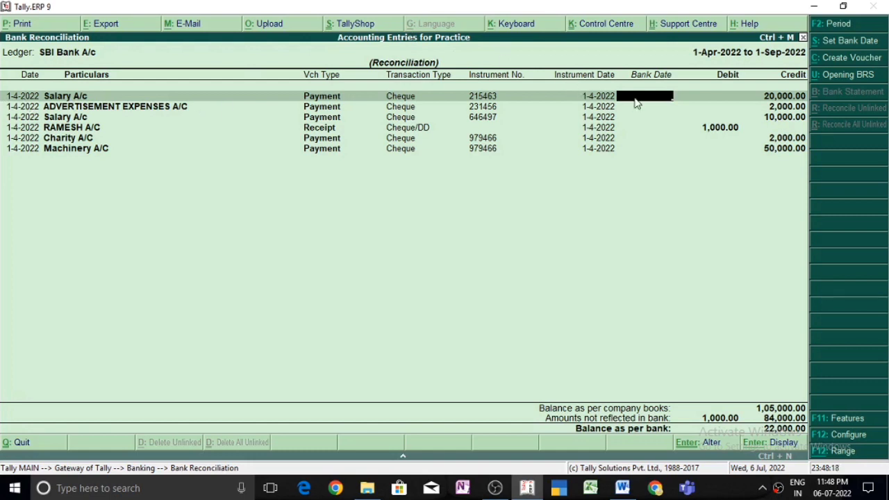
text(1-5)
key(Return)
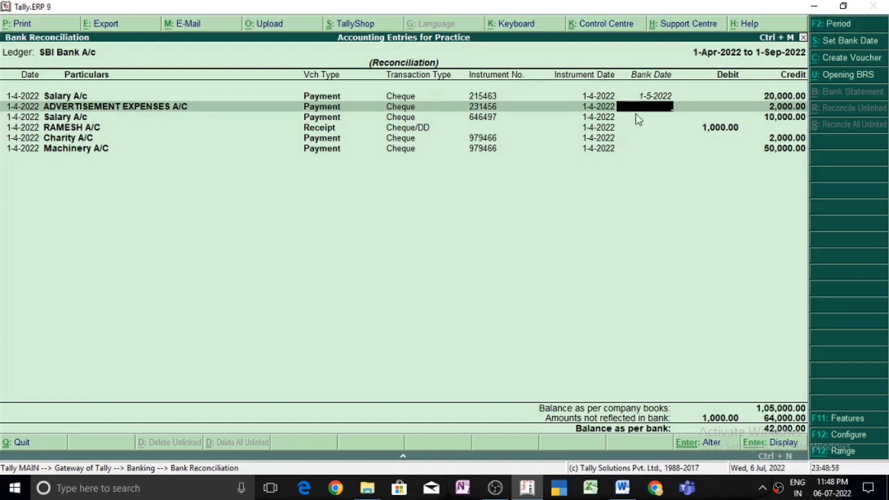
text(1-5)
key(Return)
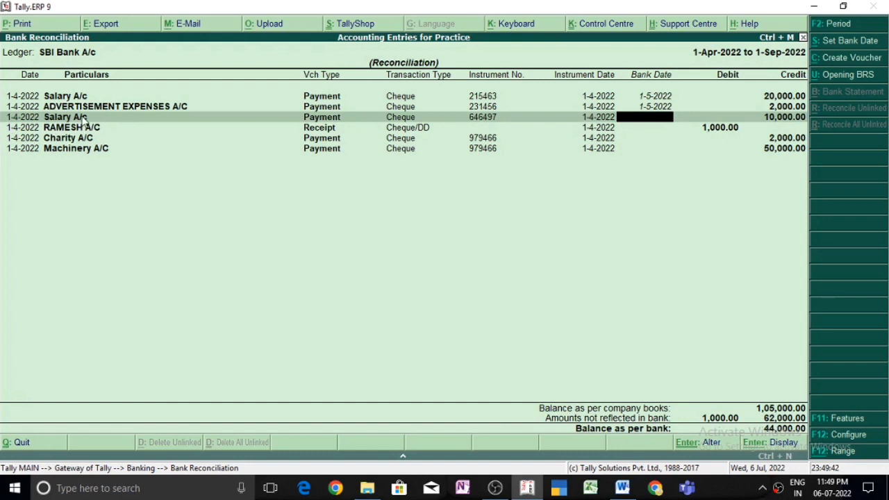
Step: Set the bank date to 1-6-2022 for the 10,000 Salary A/c payment and the 1,000 Cheque/DD receipt
text(1-6)
key(Return)
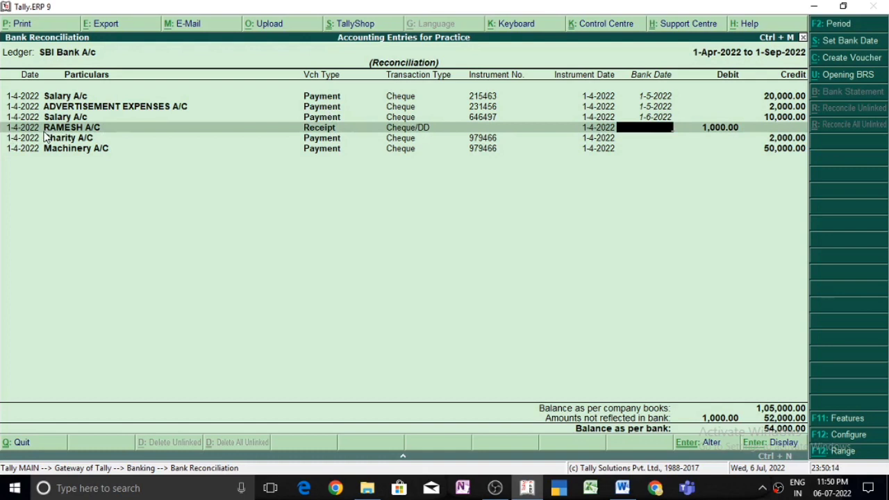
text(1-6)
key(Return)
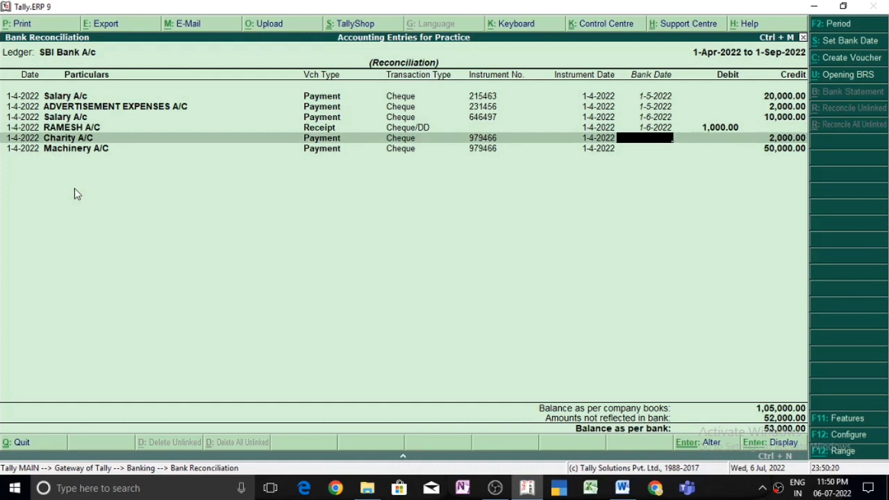
Step: Set the bank date to 1-7-2022 for the Charity A/C payment and 1-8-2022 for the Machinery A/C payment
text(1-7)
key(Return)
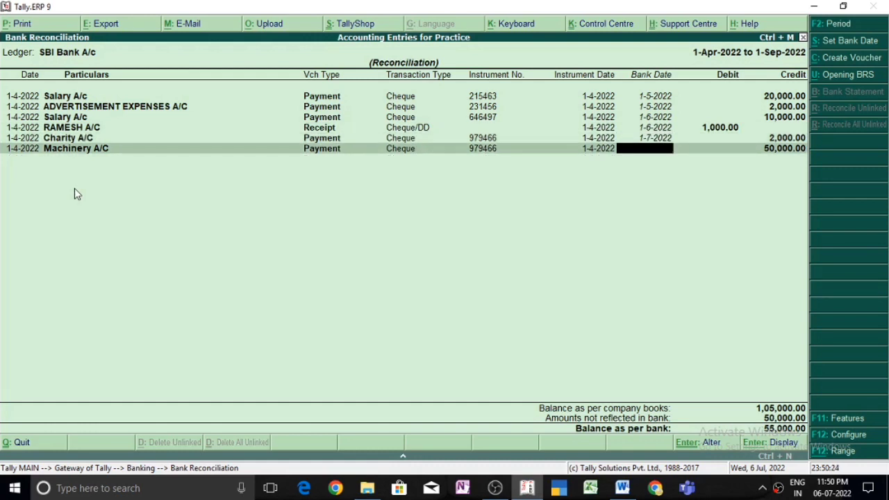
text(1-8)
key(Return)
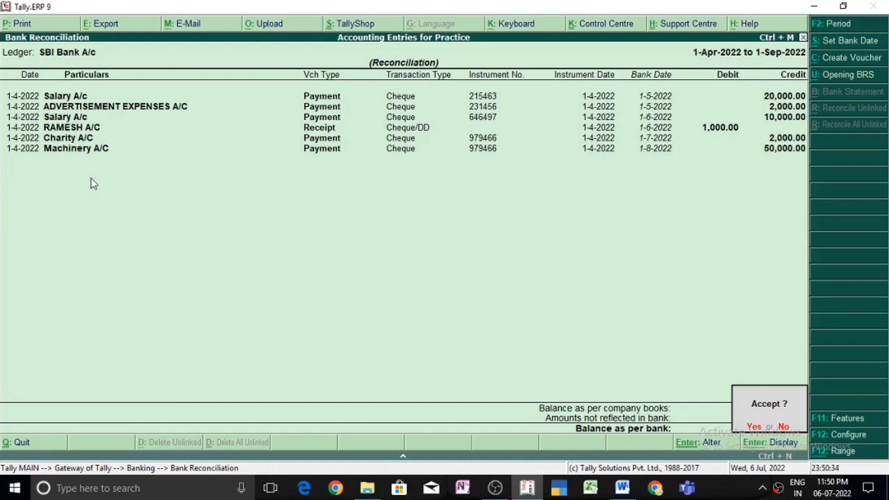
Step: Accept the reconciliation entries and reopen the SBI Bank A/c reconciliation to check the balances
click(751, 429)
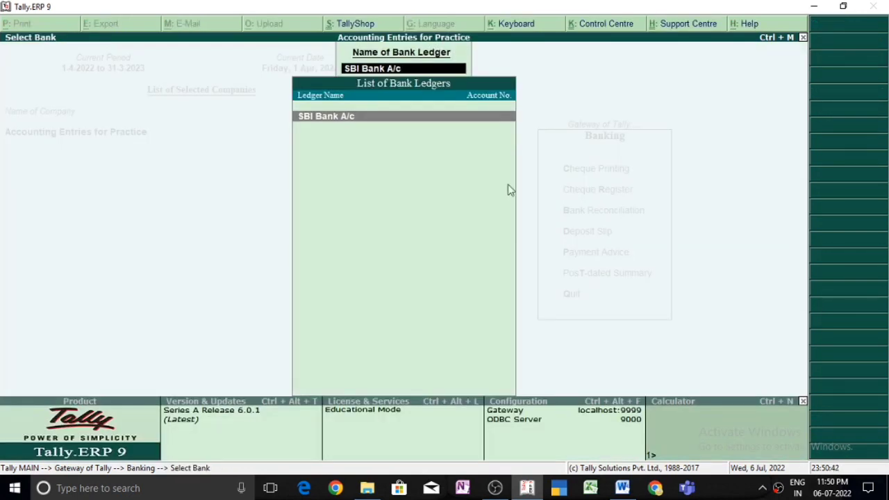
key(Return)
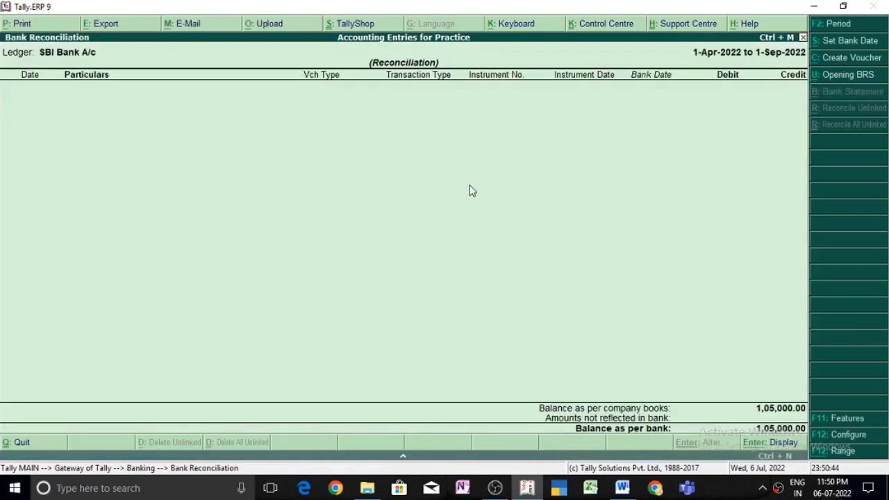